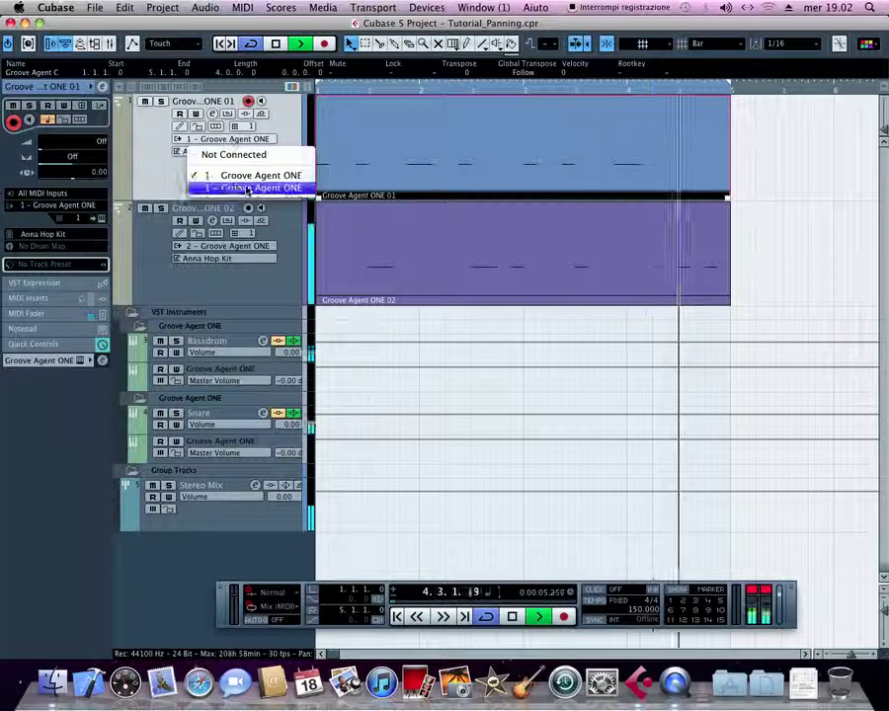
Check the output routing of both Groove Agent ONE MIDI tracks, leaving each assigned to its own instrument instance.
{"action": "left_click", "coordinate": [165, 181]}
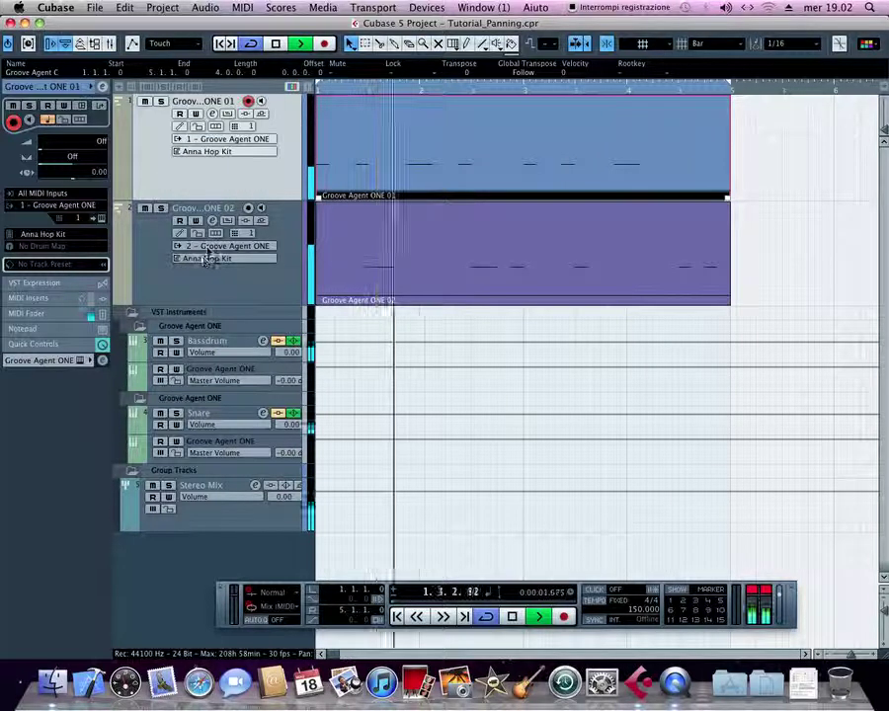
{"action": "left_click", "coordinate": [210, 247]}
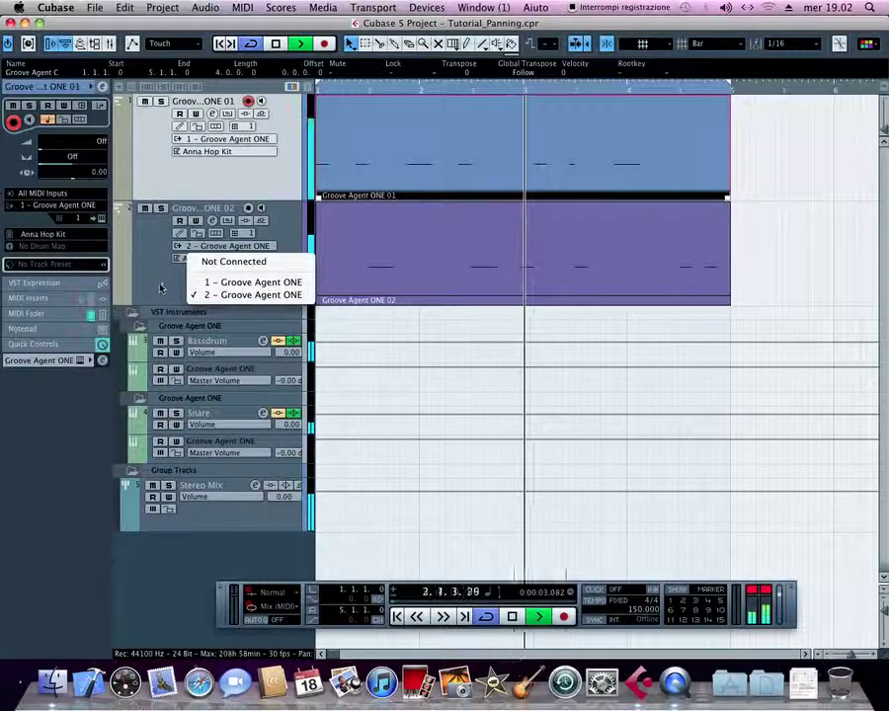
{"action": "left_click", "coordinate": [223, 295]}
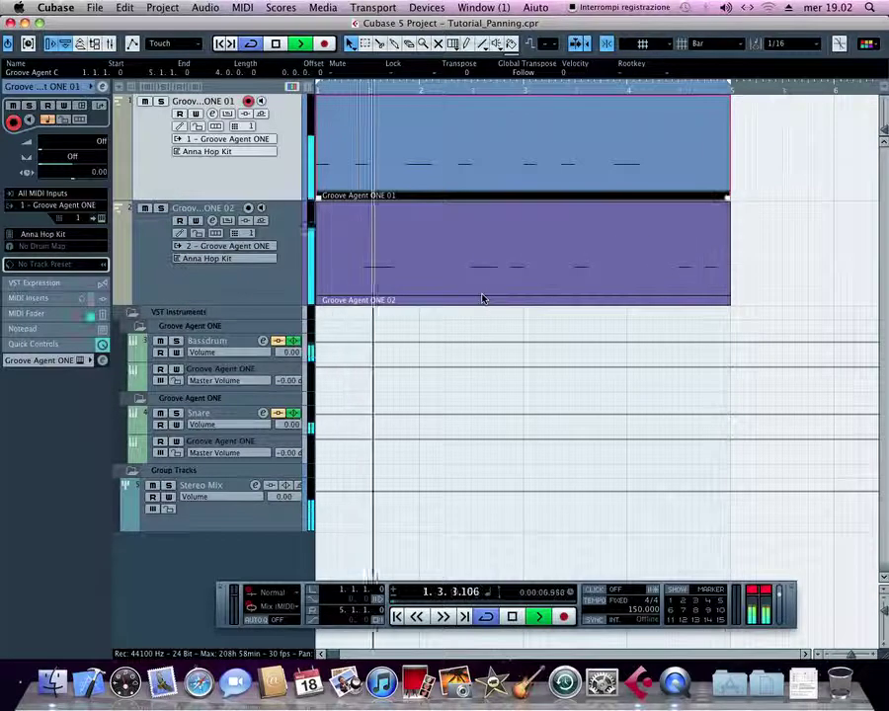
Show the mixer, solo the Bassdrum channel and pan it fully left.
{"action": "key", "text": "F3"}
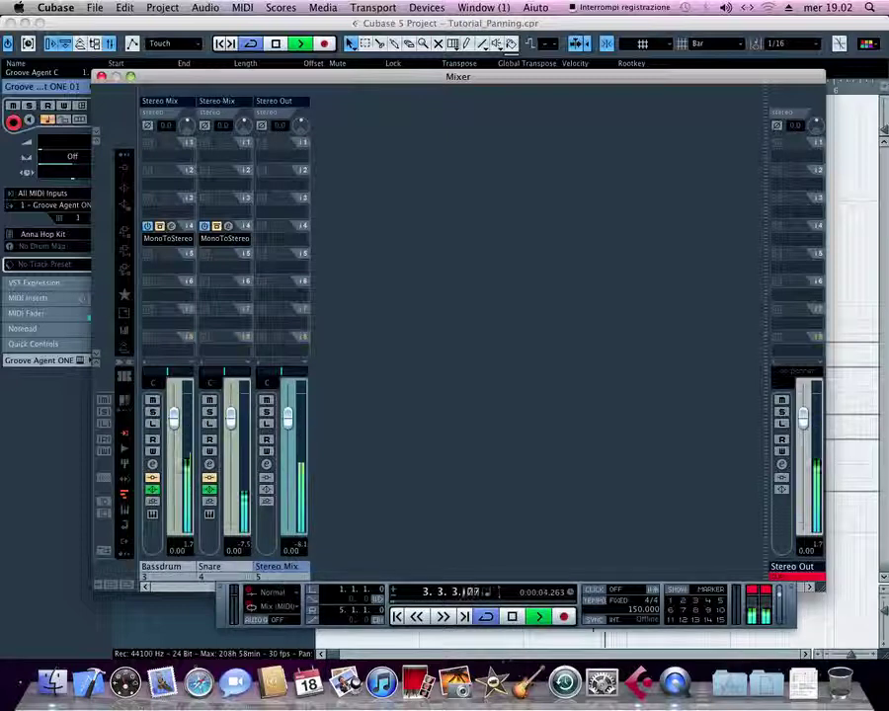
{"action": "left_click", "coordinate": [152, 411]}
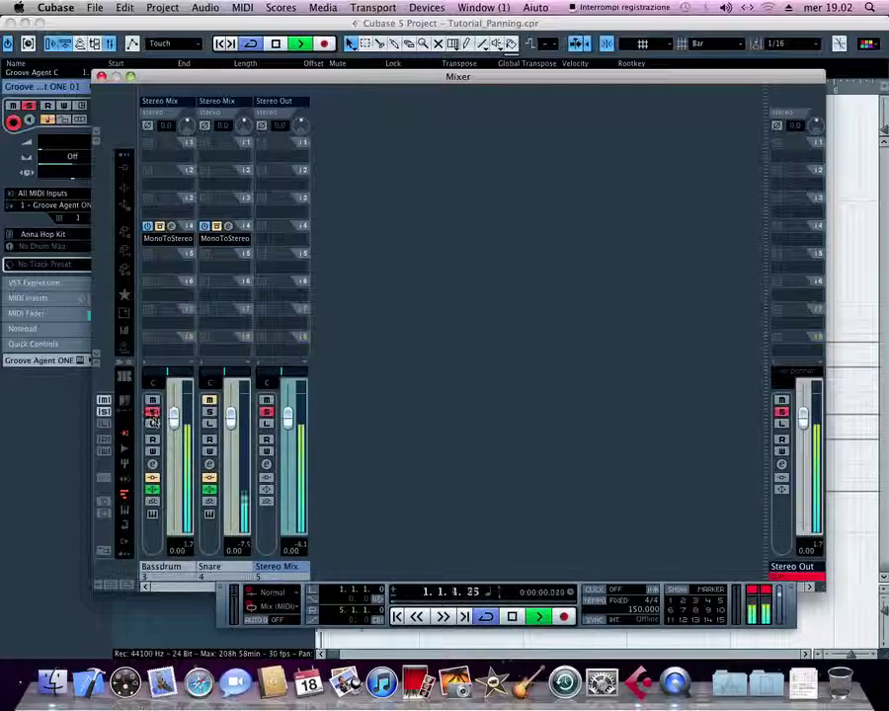
{"action": "left_click_drag", "start_coordinate": [168, 378], "coordinate": [151, 381]}
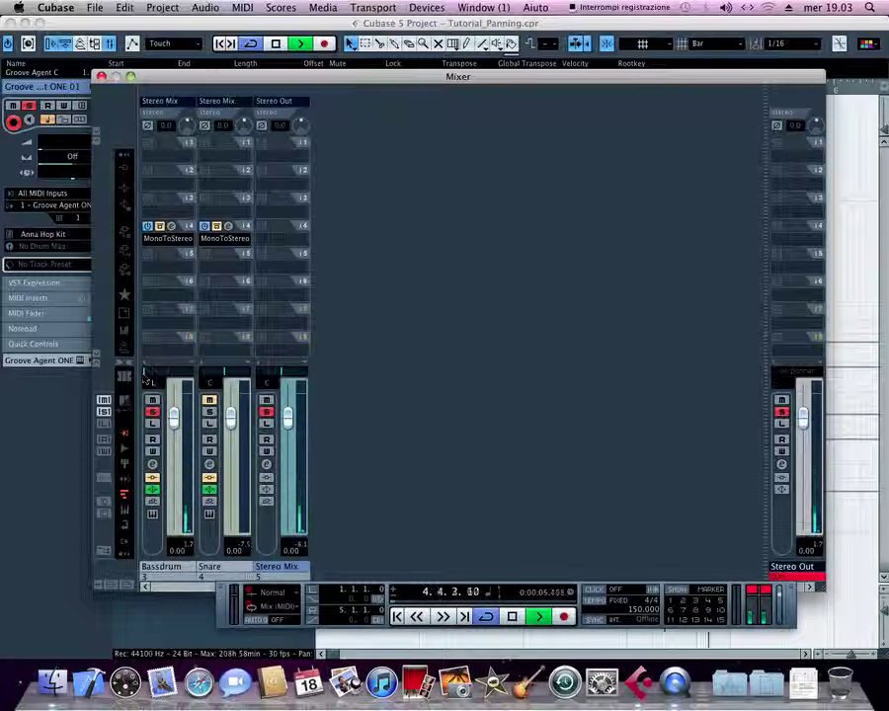
Solo the Snare channel and pan it fully right.
{"action": "left_click", "coordinate": [209, 412]}
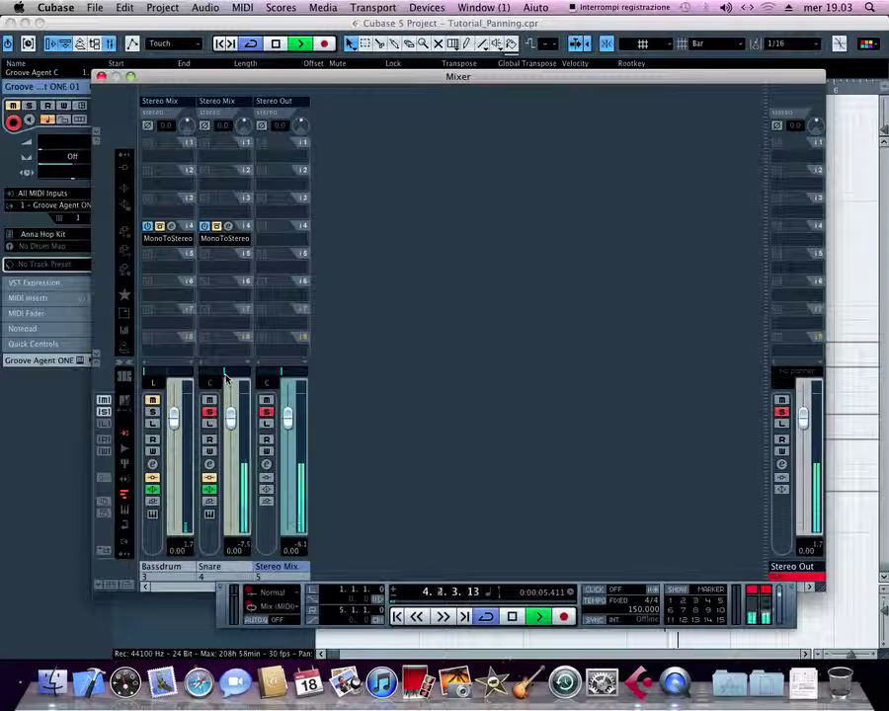
{"action": "left_click", "coordinate": [226, 378]}
{"action": "left_click_drag", "start_coordinate": [226, 378], "coordinate": [250, 374]}
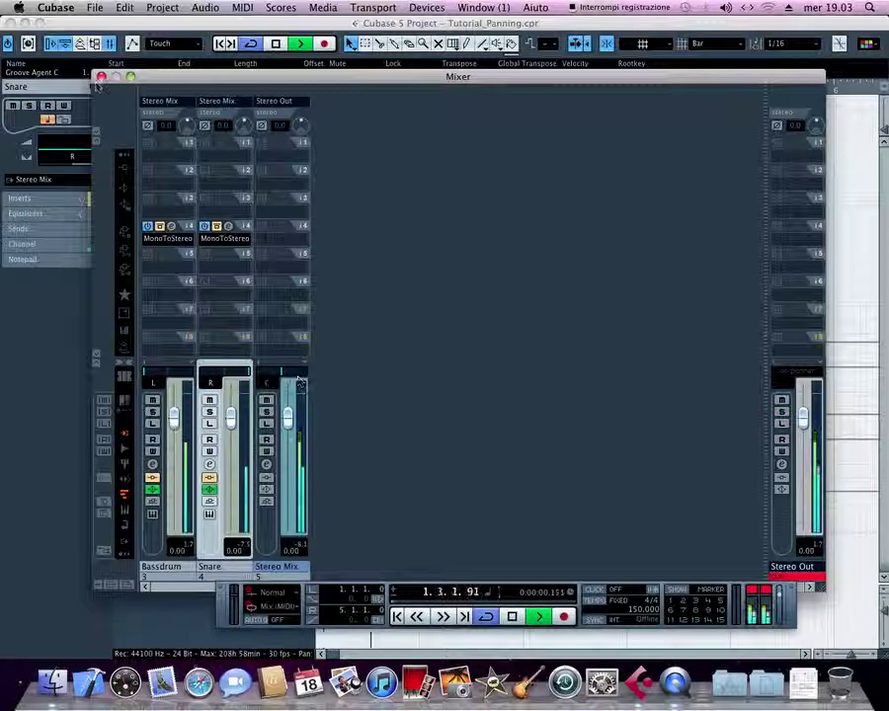
Reopen the mixer and examine the panner modes available for the Stereo Mix group channel.
{"action": "key", "text": "F3"}
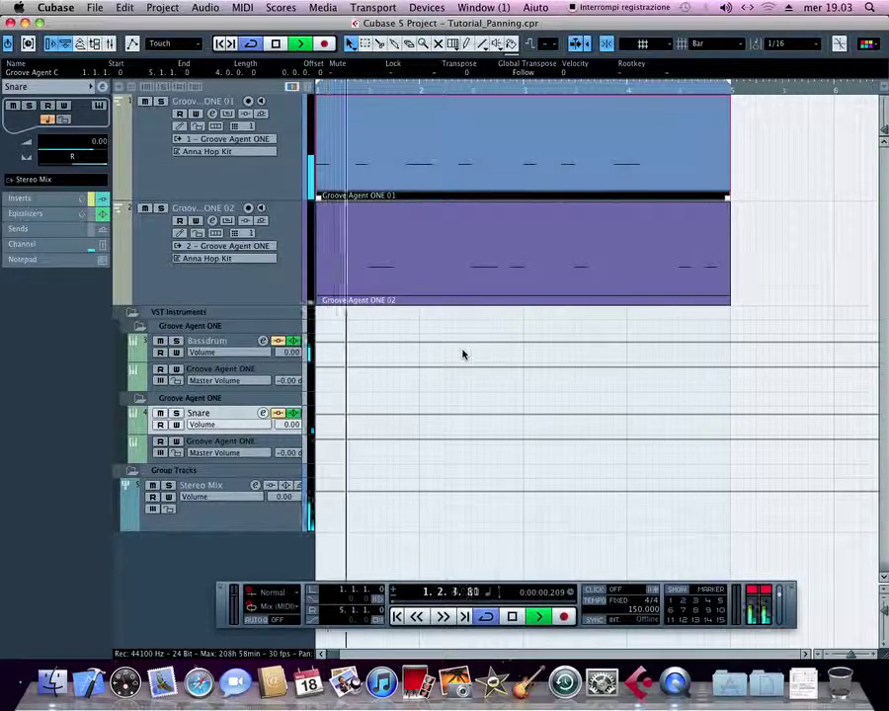
{"action": "key", "text": "F3"}
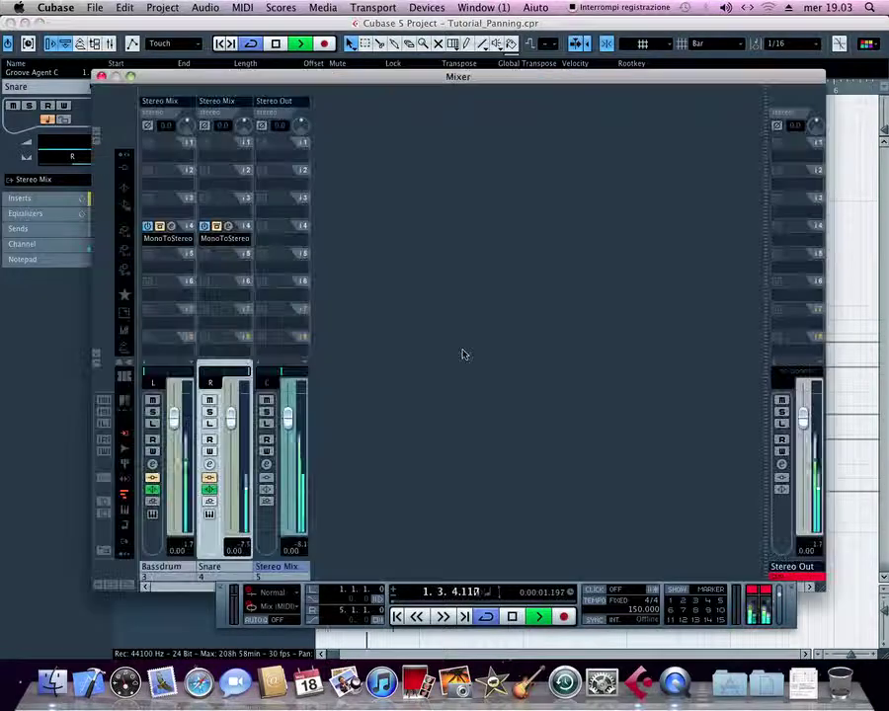
{"action": "right_click", "coordinate": [286, 371]}
{"action": "left_click", "coordinate": [276, 374]}
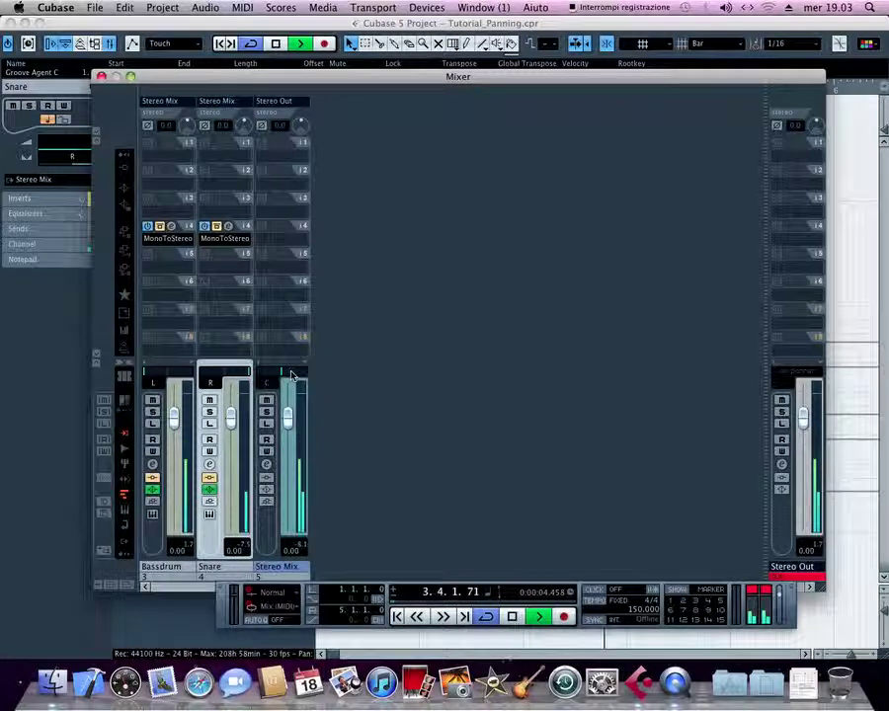
{"action": "right_click", "coordinate": [290, 374]}
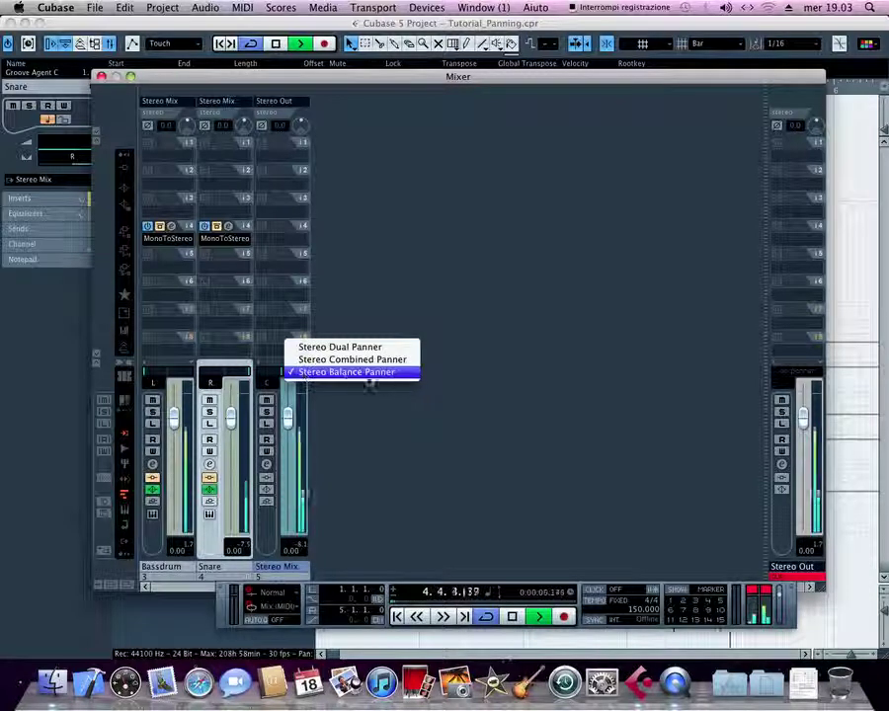
{"action": "left_click", "coordinate": [277, 373]}
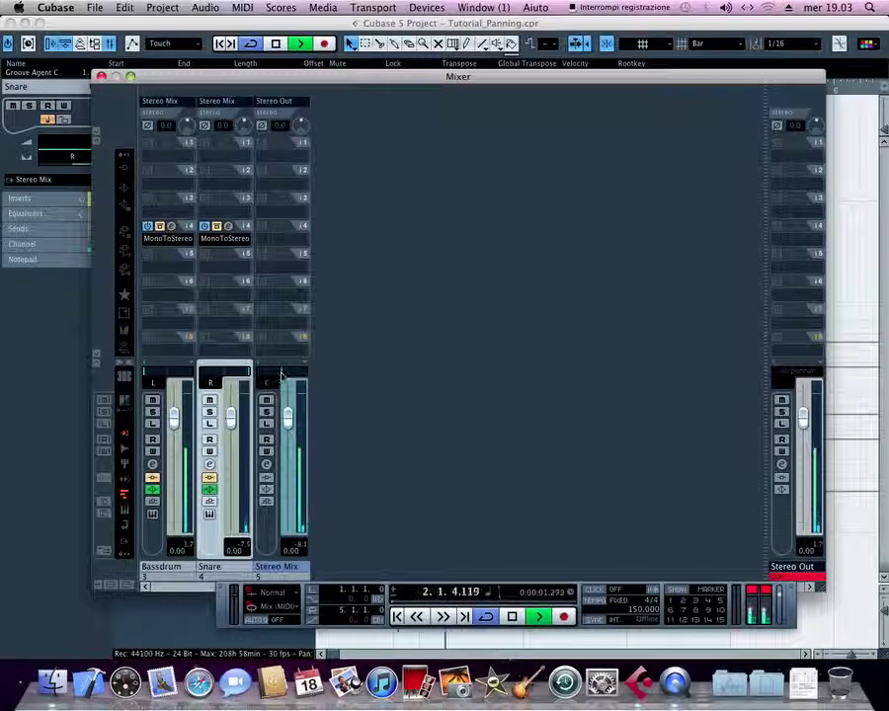
Sweep the Stereo Mix balance panner fully left, fully right and back to centre.
{"action": "left_click_drag", "start_coordinate": [280, 373], "coordinate": [255, 387]}
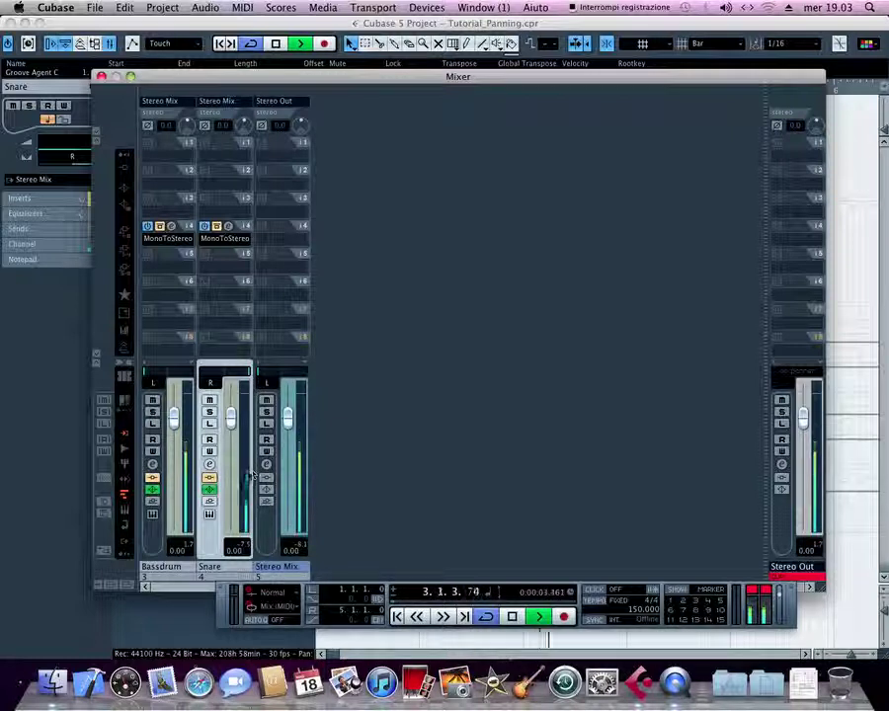
{"action": "left_click_drag", "start_coordinate": [255, 385], "coordinate": [319, 380]}
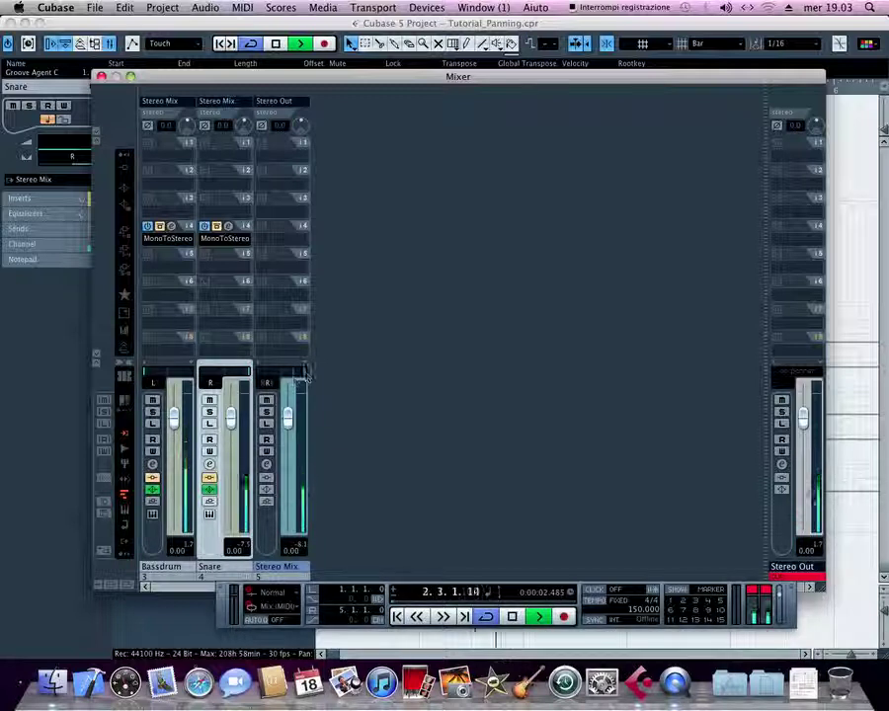
{"action": "left_click_drag", "start_coordinate": [306, 373], "coordinate": [284, 376]}
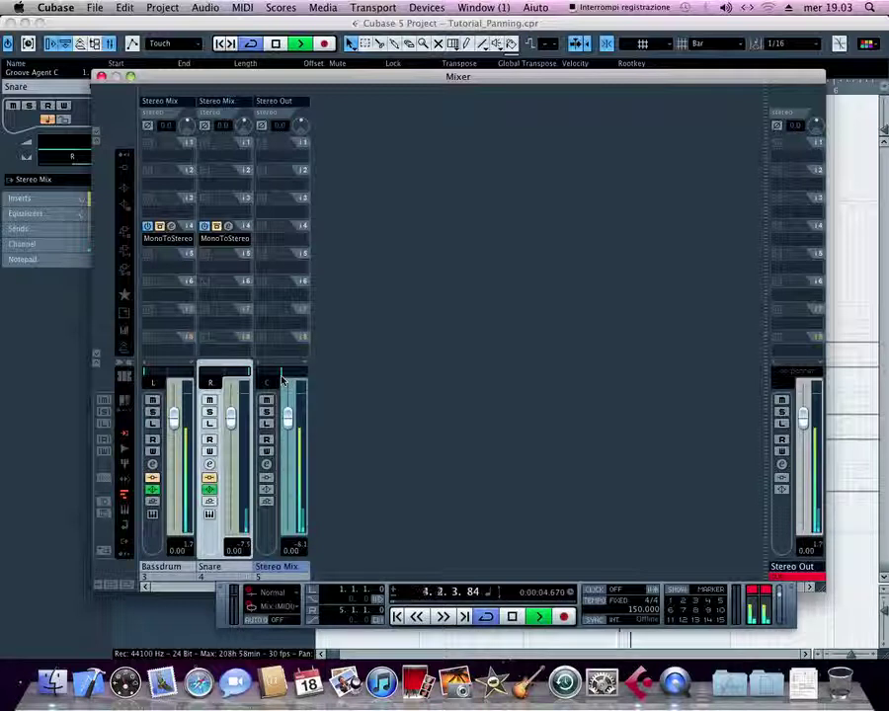
Switch the Stereo Mix channel to Stereo Dual Panner and move its left and right pan positions independently across the stereo field.
{"action": "right_click", "coordinate": [289, 376]}
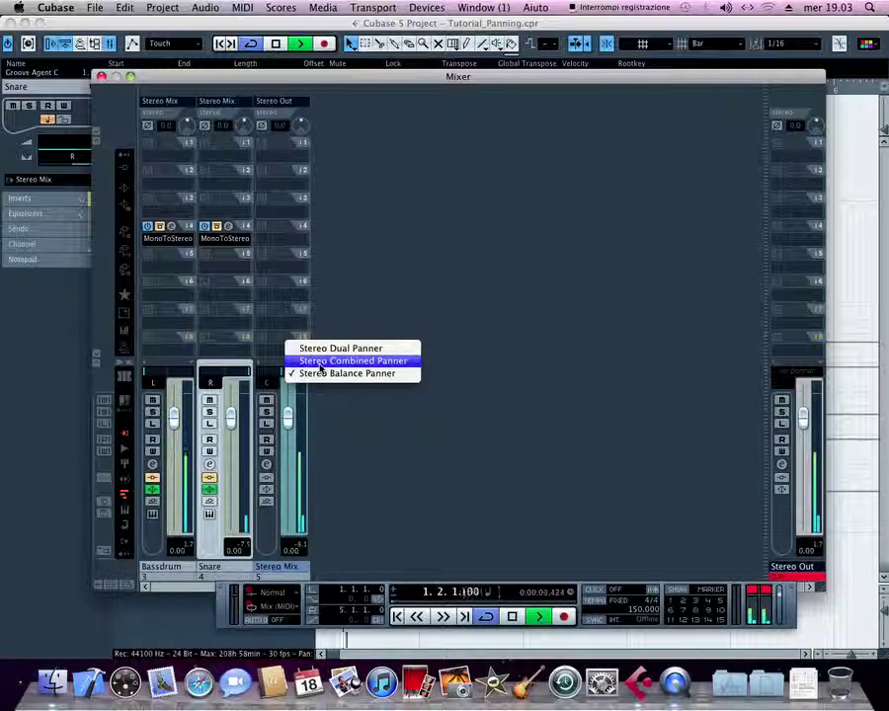
{"action": "left_click", "coordinate": [372, 350]}
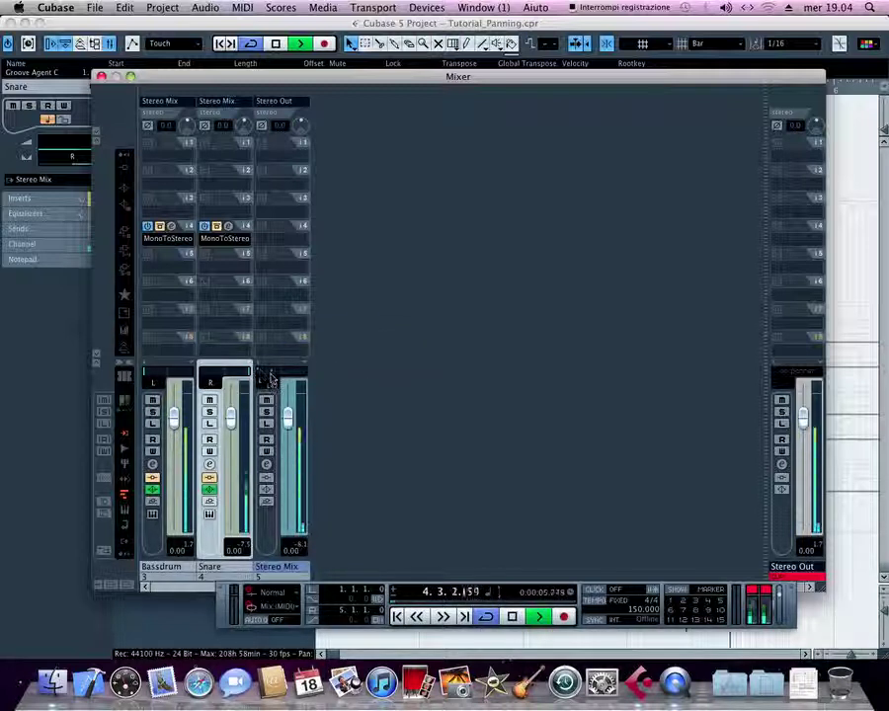
{"action": "left_click_drag", "start_coordinate": [277, 376], "coordinate": [287, 377]}
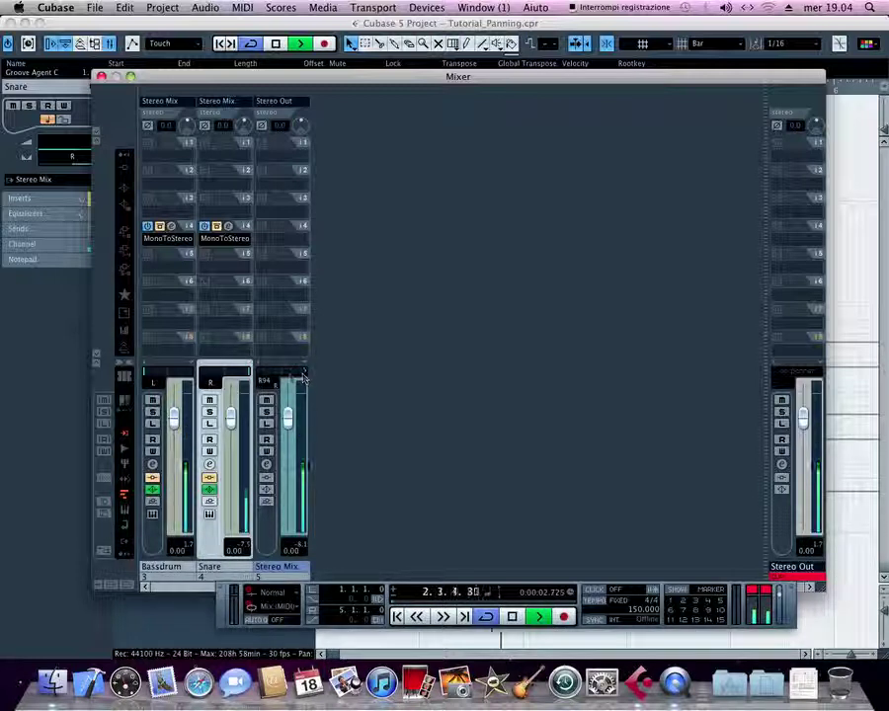
{"action": "left_click_drag", "start_coordinate": [305, 377], "coordinate": [282, 377]}
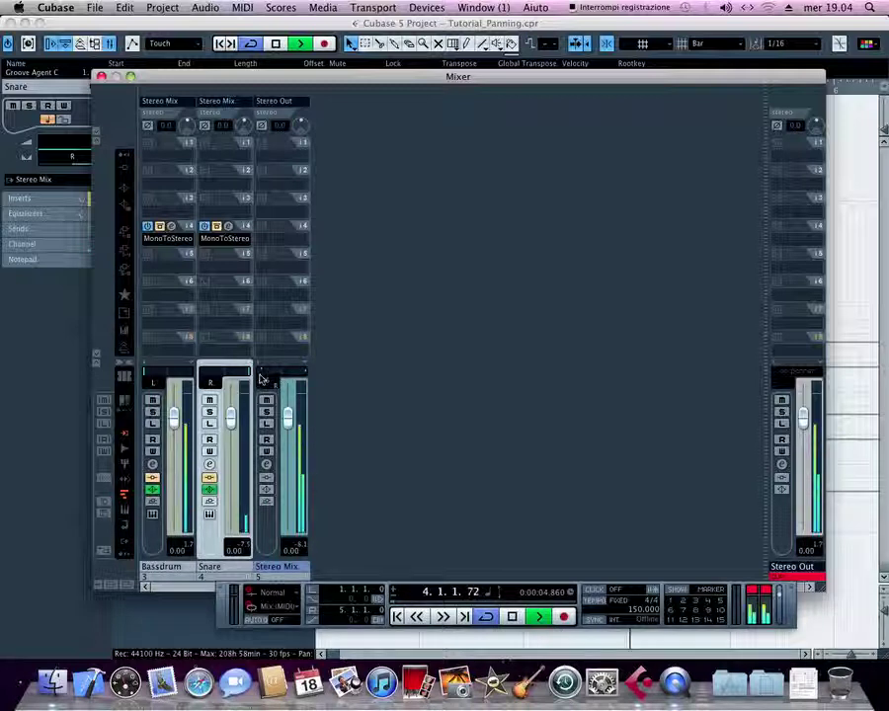
Switch the Stereo Mix channel to Stereo Combined Panner, narrow its width toward the left and widen it back to the right.
{"action": "right_click", "coordinate": [281, 372]}
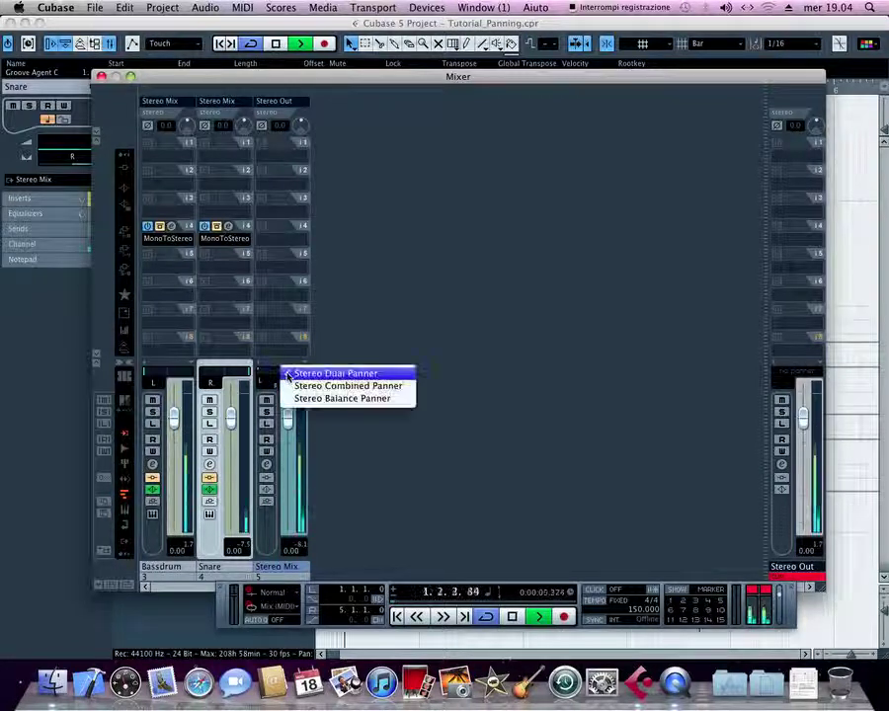
{"action": "left_click", "coordinate": [301, 390]}
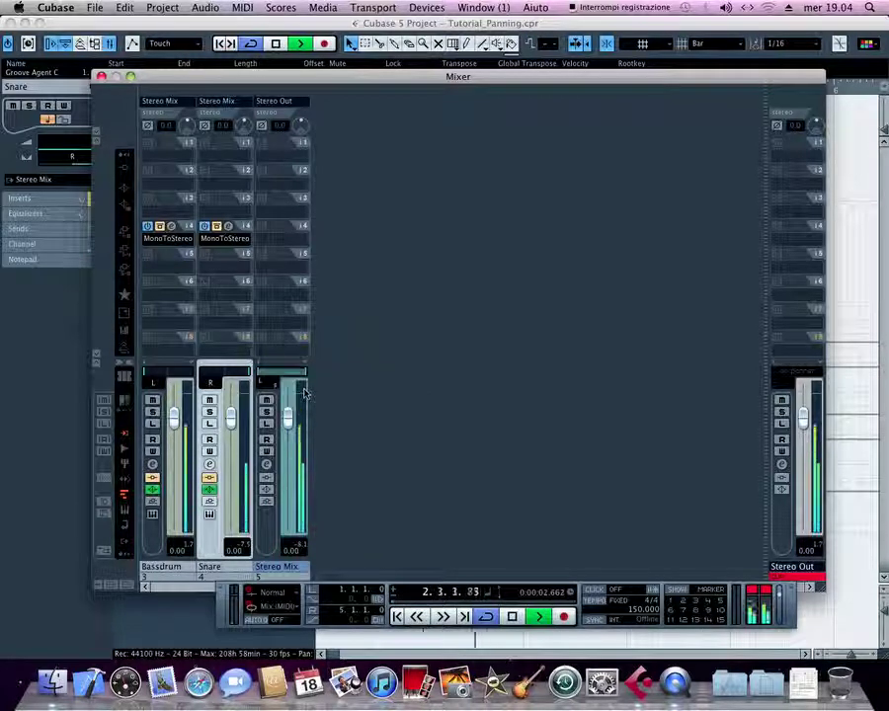
{"action": "left_click", "coordinate": [263, 380]}
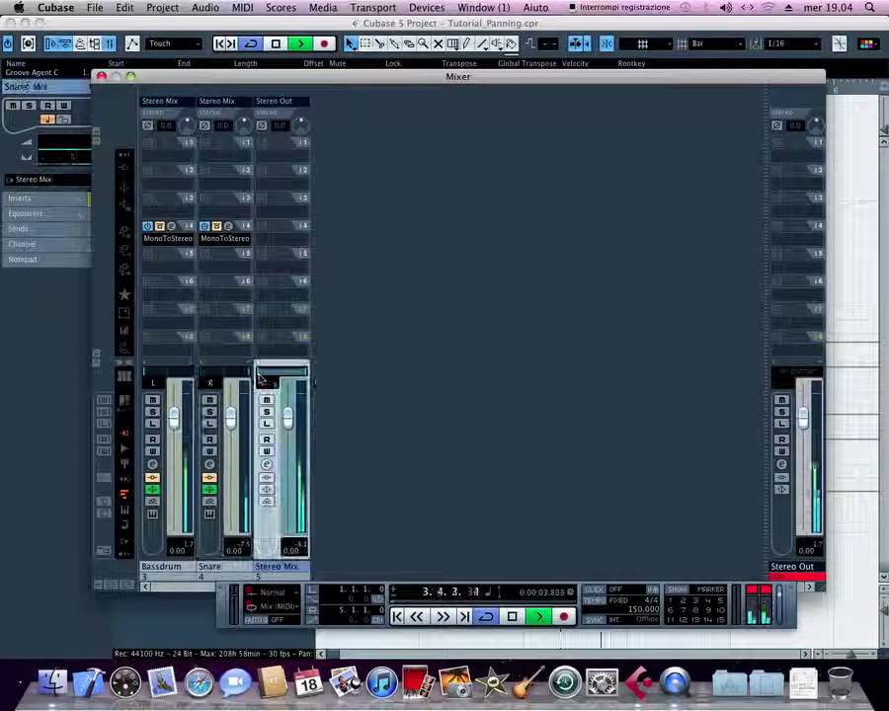
{"action": "left_click_drag", "start_coordinate": [276, 380], "coordinate": [258, 381]}
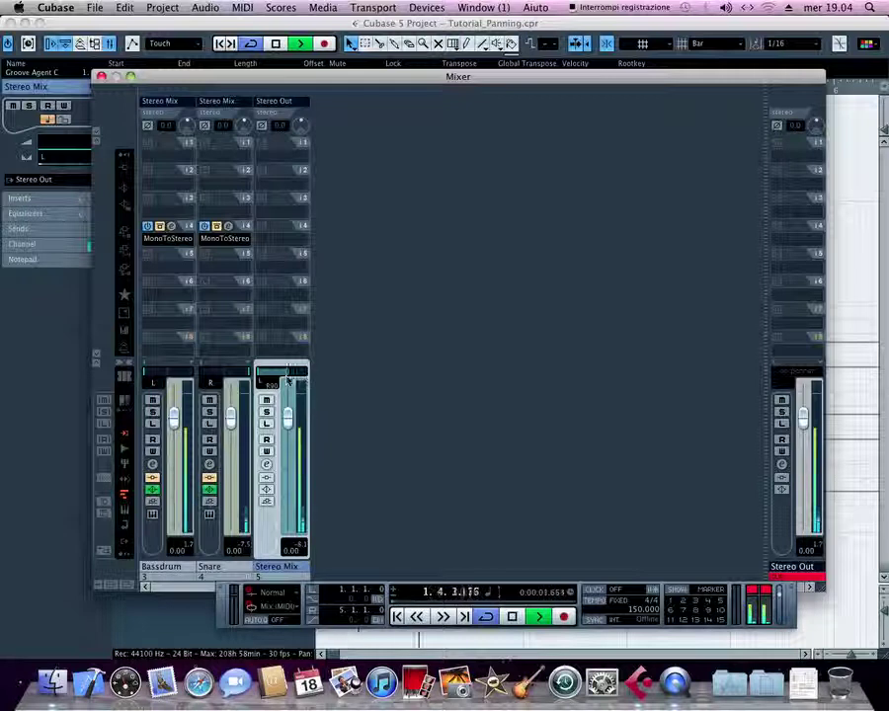
{"action": "left_click_drag", "start_coordinate": [273, 380], "coordinate": [260, 380]}
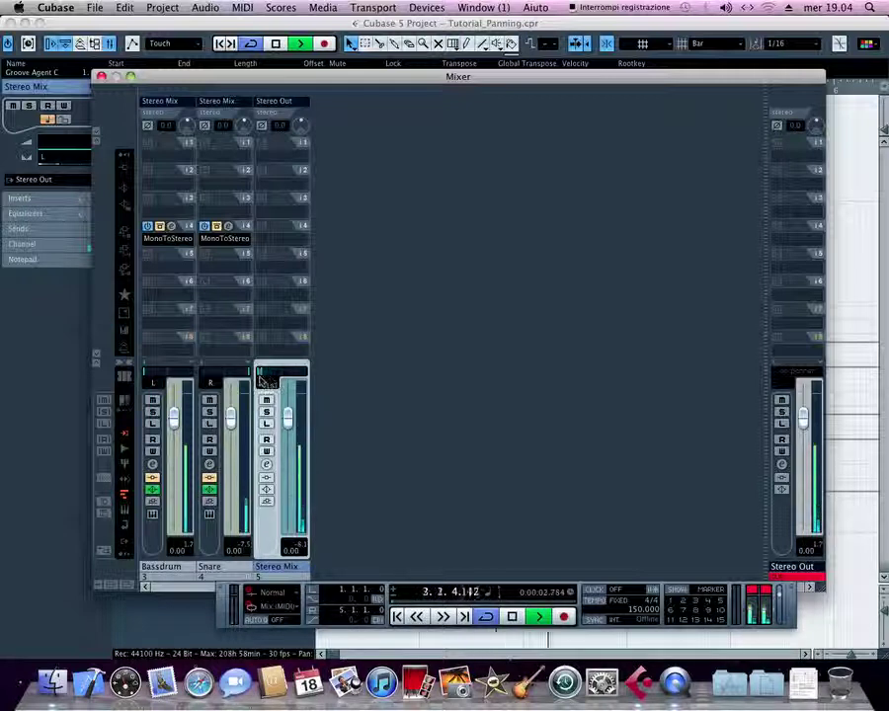
{"action": "left_click_drag", "start_coordinate": [259, 381], "coordinate": [311, 384]}
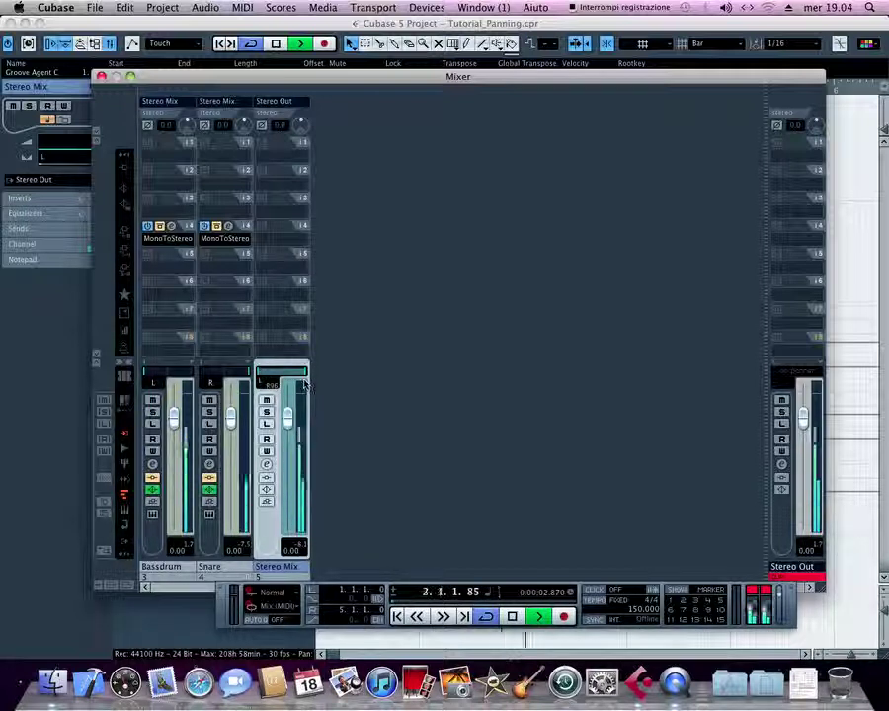
Shift the Stereo Mix's combined pan range across the stereo field, and switch the channel back to Stereo Balance Panner.
{"action": "left_click_drag", "start_coordinate": [280, 371], "coordinate": [280, 289]}
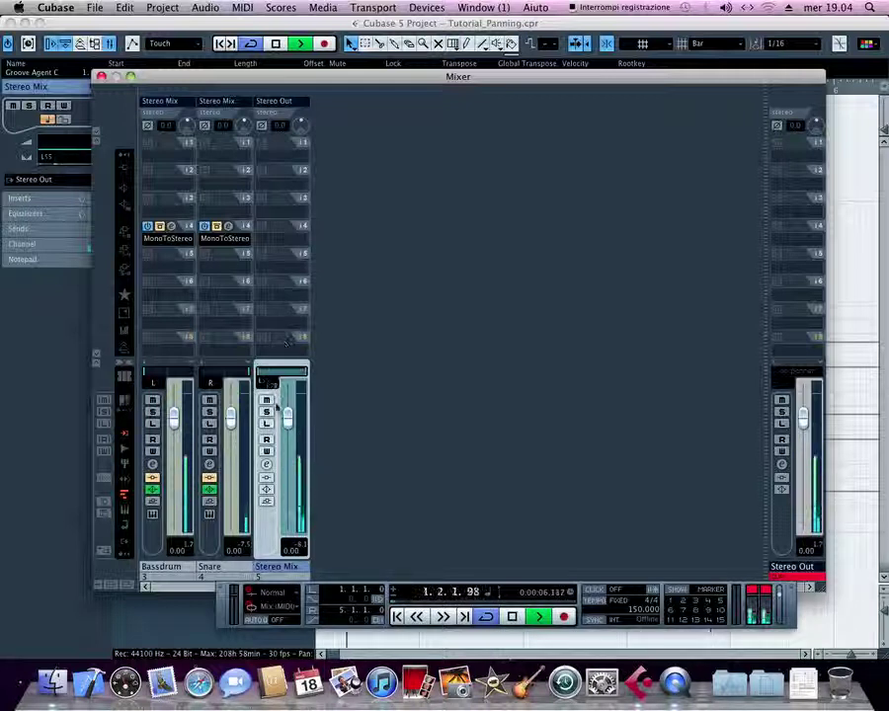
{"action": "left_click_drag", "start_coordinate": [276, 372], "coordinate": [300, 330]}
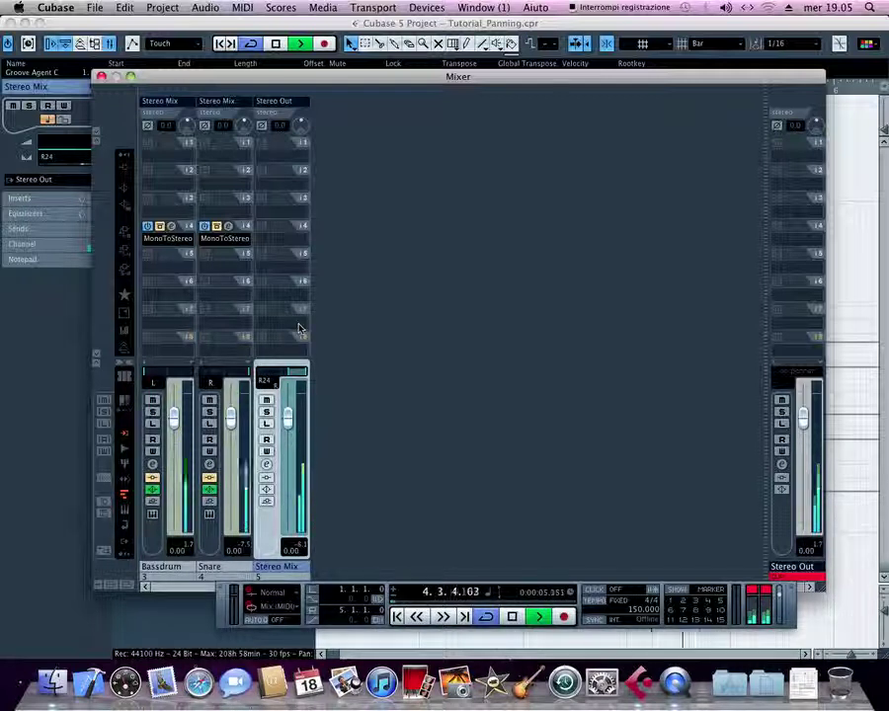
{"action": "left_click_drag", "start_coordinate": [300, 329], "coordinate": [282, 373]}
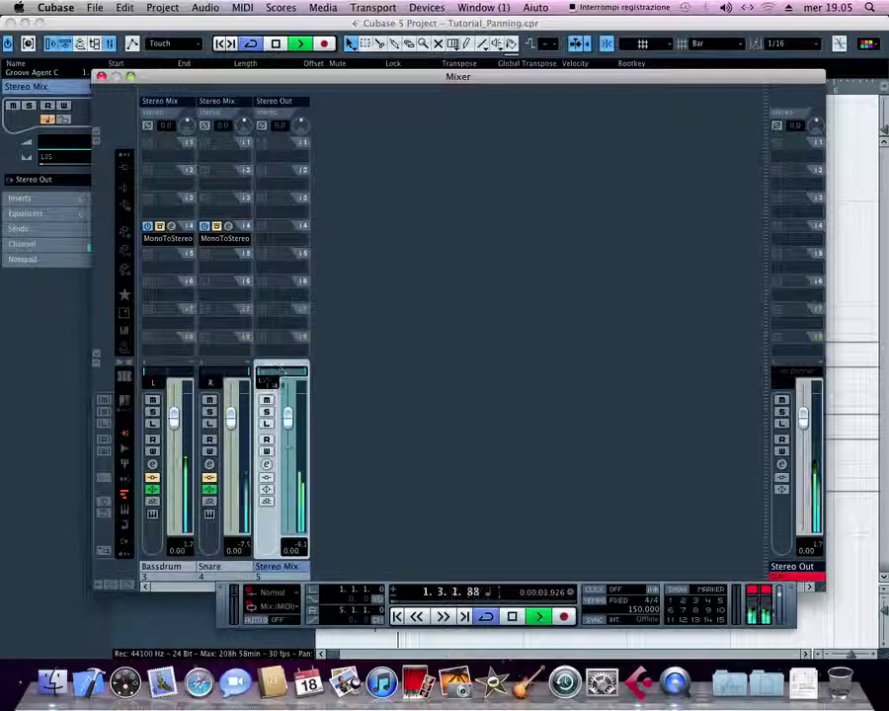
{"action": "right_click", "coordinate": [284, 375]}
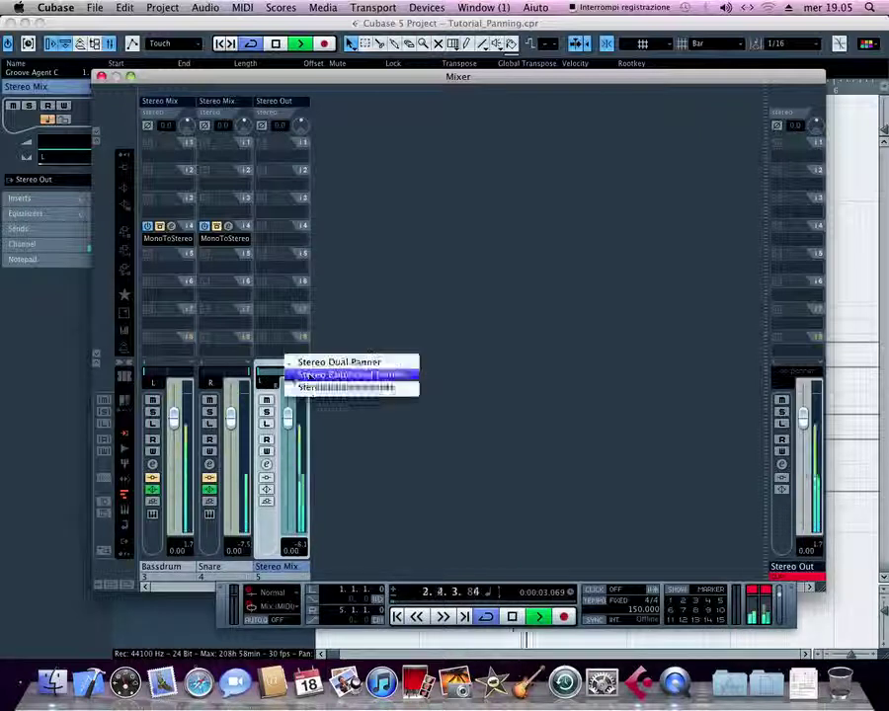
{"action": "left_click", "coordinate": [310, 388]}
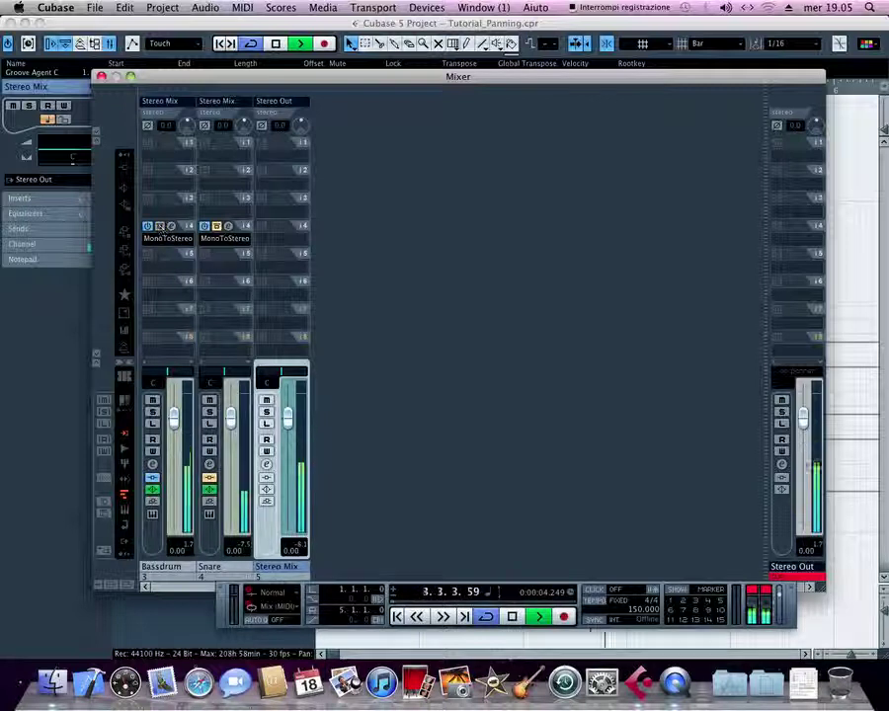
Solo the Bassdrum channel and compare its MonoToStereo insert bypassed and active.
{"action": "left_click", "coordinate": [153, 411]}
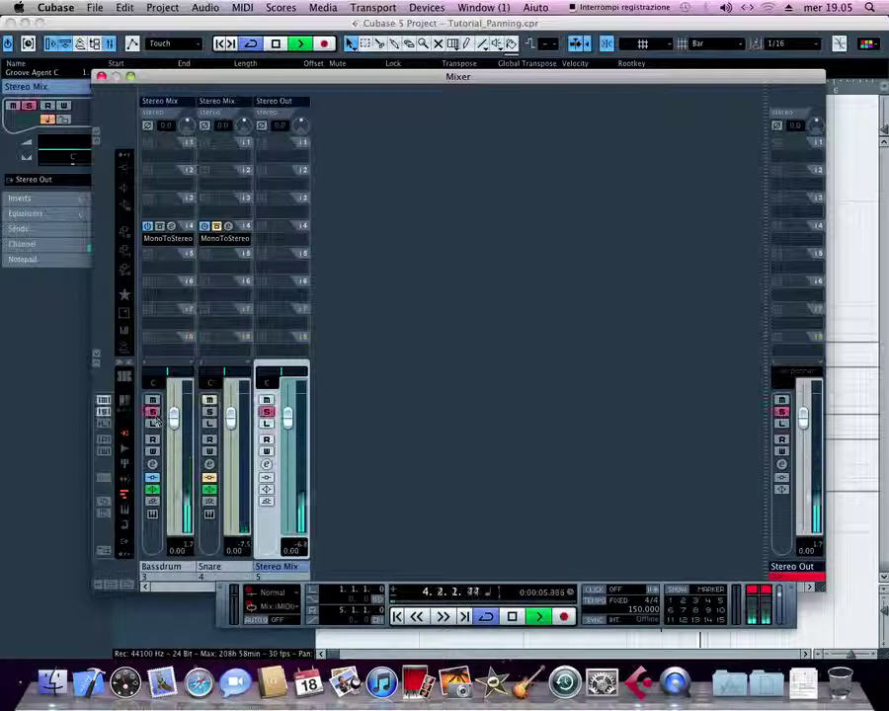
{"action": "left_click", "coordinate": [160, 228]}
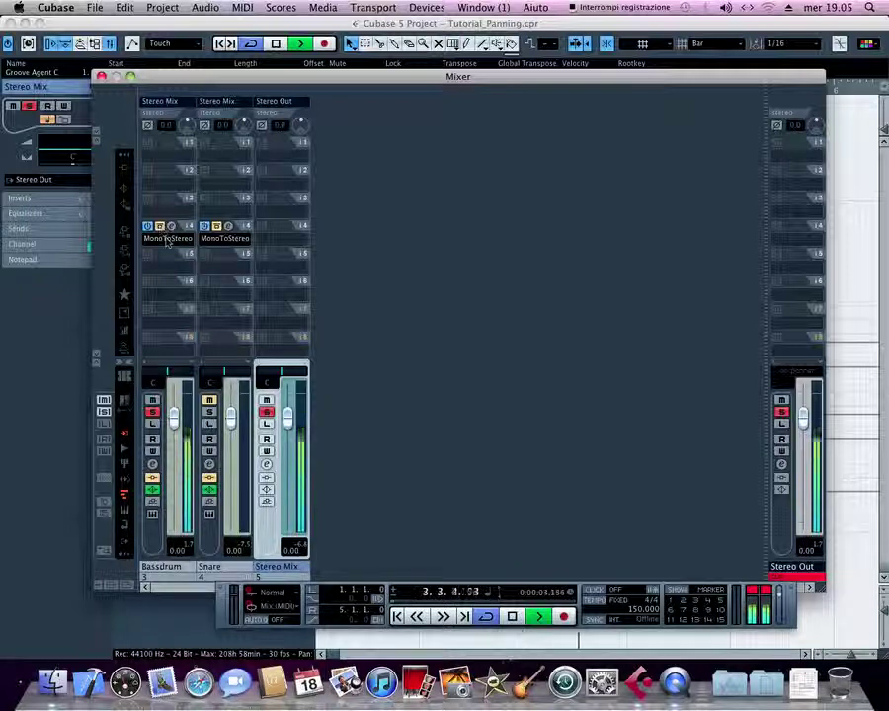
{"action": "left_click", "coordinate": [160, 227]}
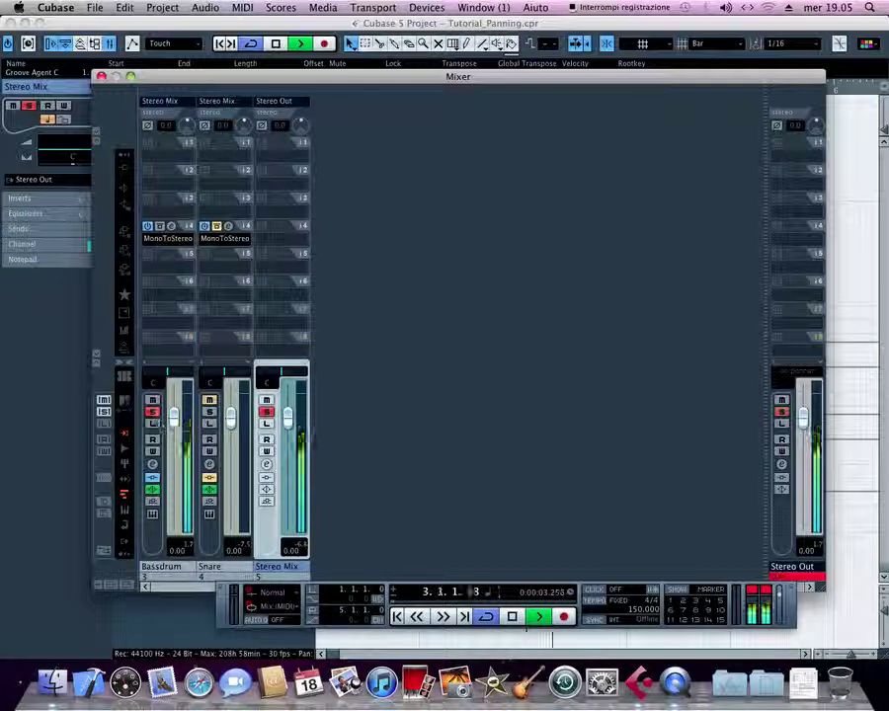
Solo the Snare channel, compare its MonoToStereo insert bypassed and active, and end the solo with the insert active.
{"action": "left_click", "coordinate": [208, 412]}
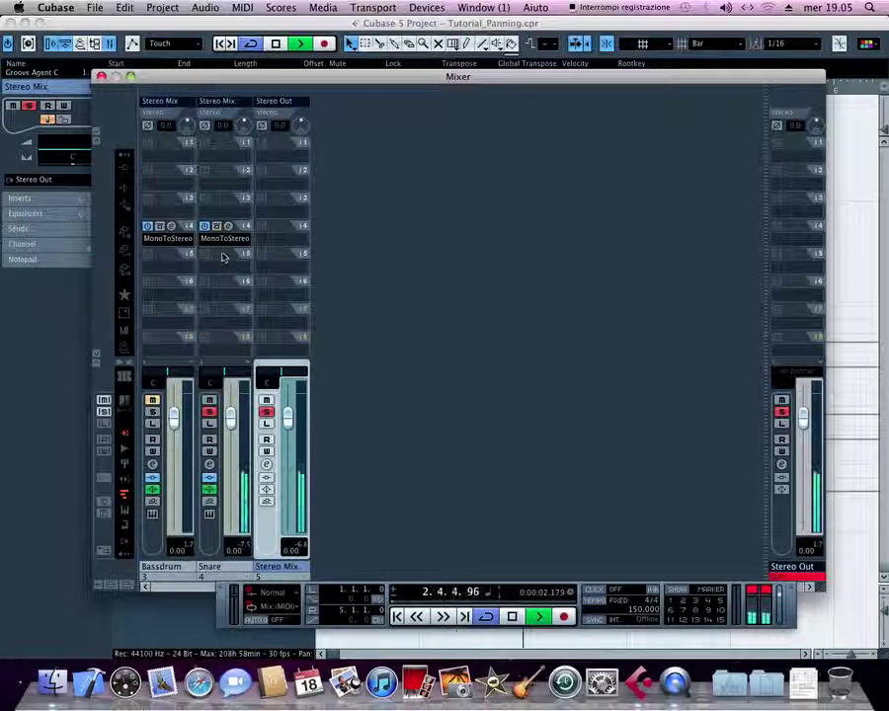
{"action": "left_click", "coordinate": [217, 227]}
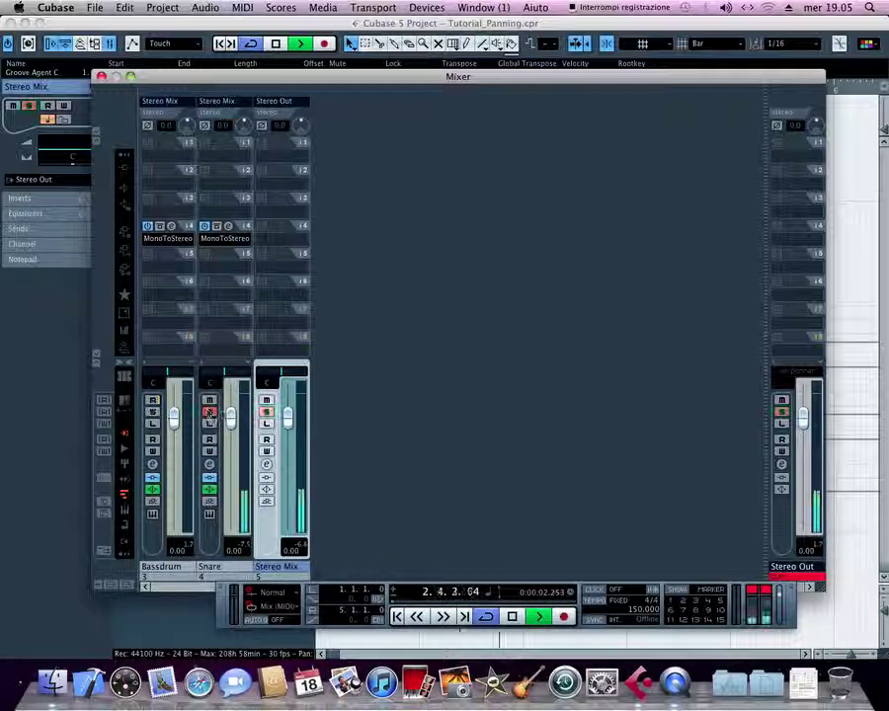
{"action": "left_click", "coordinate": [209, 411]}
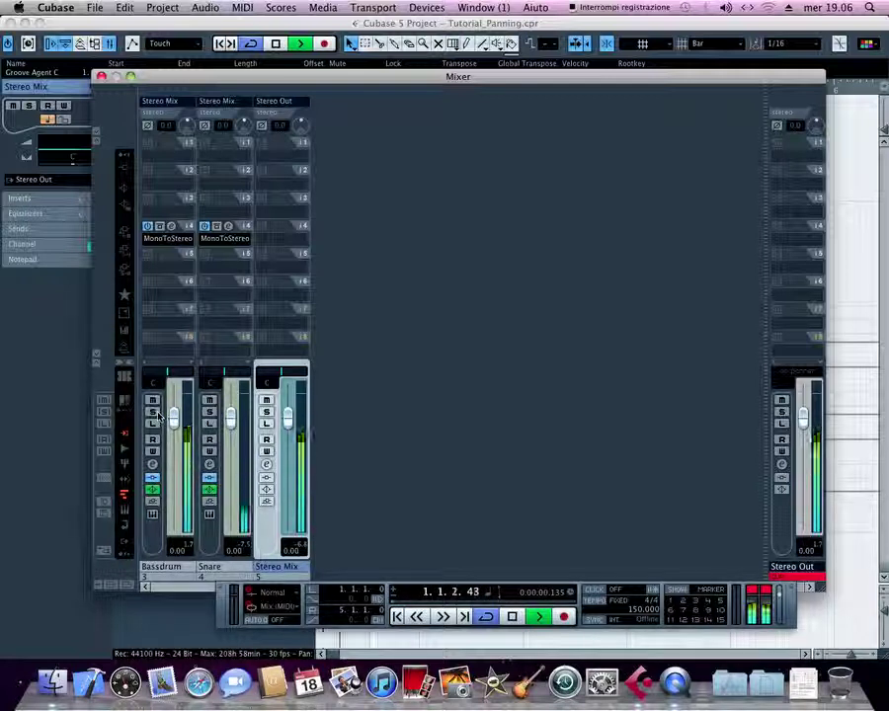
Switch both the Bassdrum and Snare channels to Stereo Combined Panner.
{"action": "right_click", "coordinate": [176, 375]}
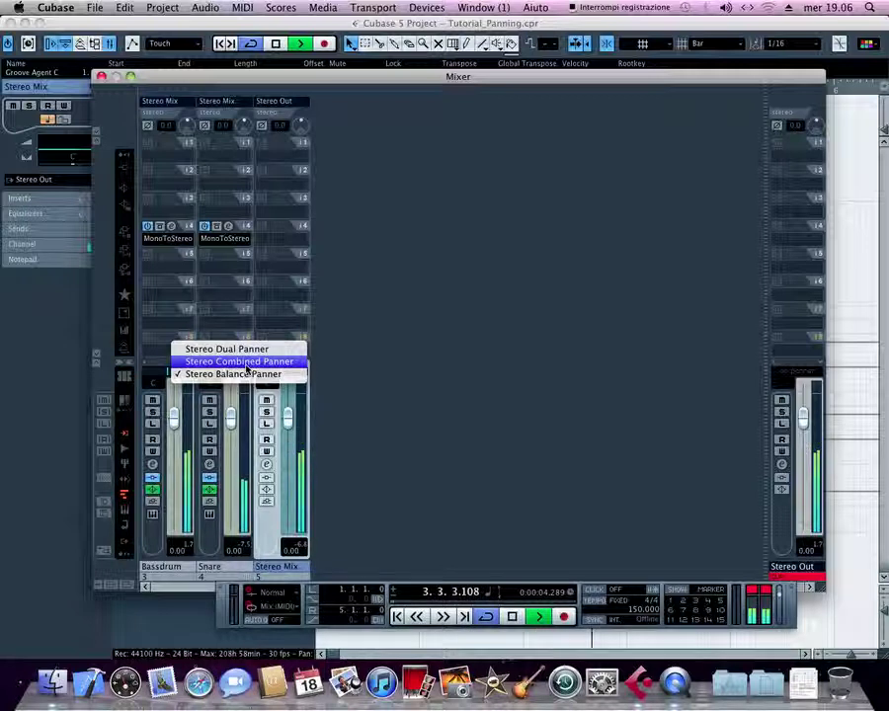
{"action": "left_click", "coordinate": [246, 365]}
{"action": "left_click_drag", "start_coordinate": [241, 373], "coordinate": [227, 373]}
{"action": "right_click", "coordinate": [228, 373]}
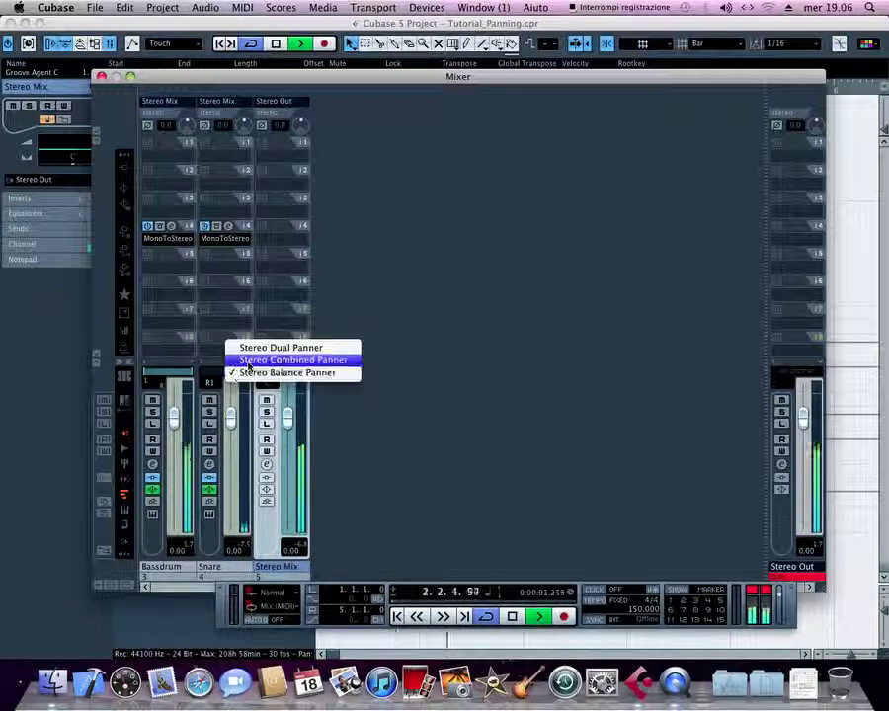
{"action": "left_click", "coordinate": [250, 361]}
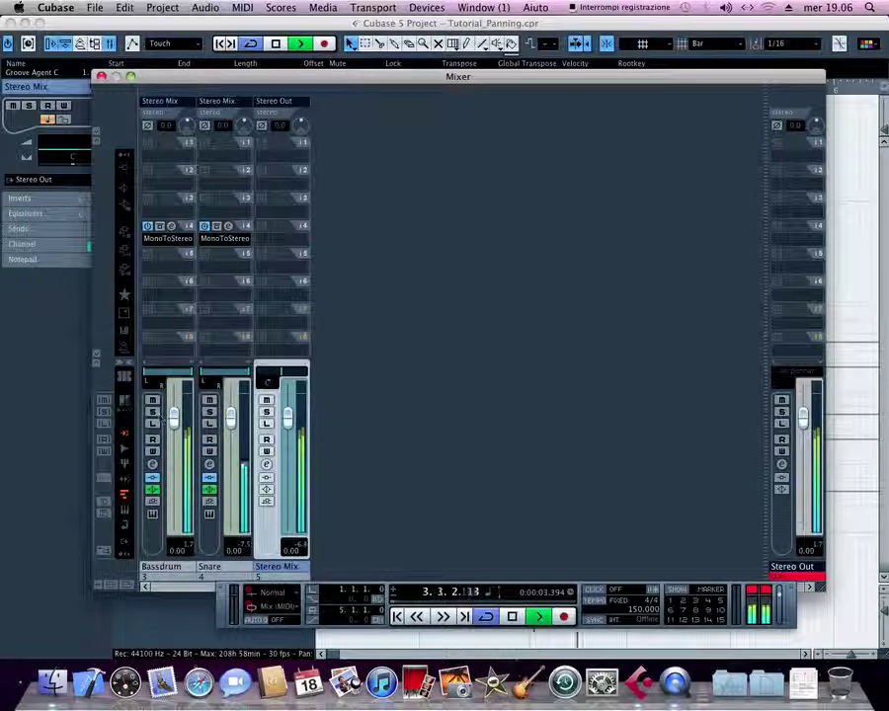
Solo the Bassdrum and the Snare in turn to audition their combined panners, and end the solo.
{"action": "left_click", "coordinate": [152, 412]}
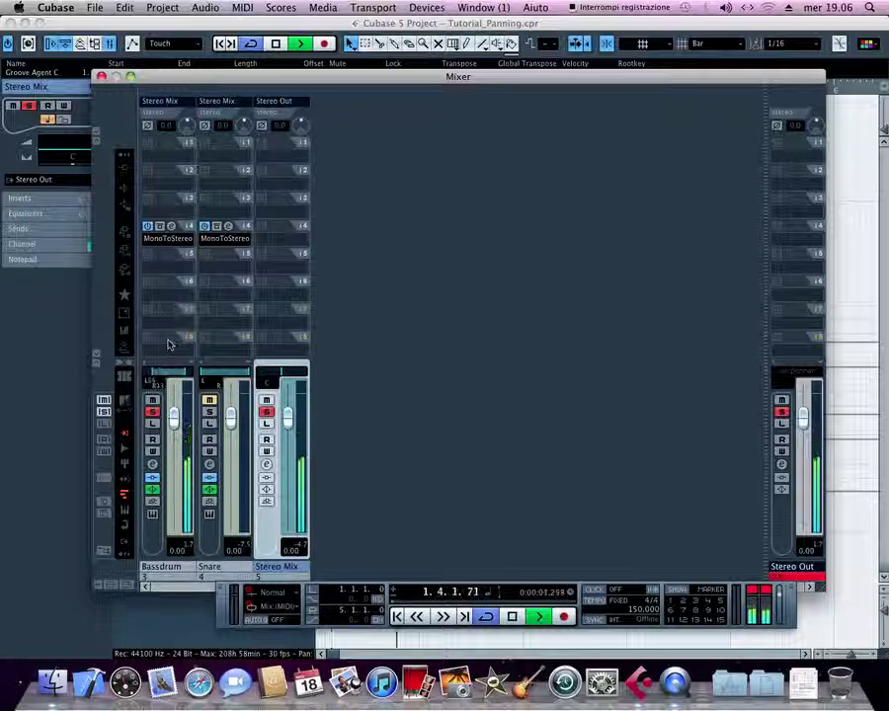
{"action": "left_click", "coordinate": [153, 414]}
{"action": "left_click", "coordinate": [209, 414]}
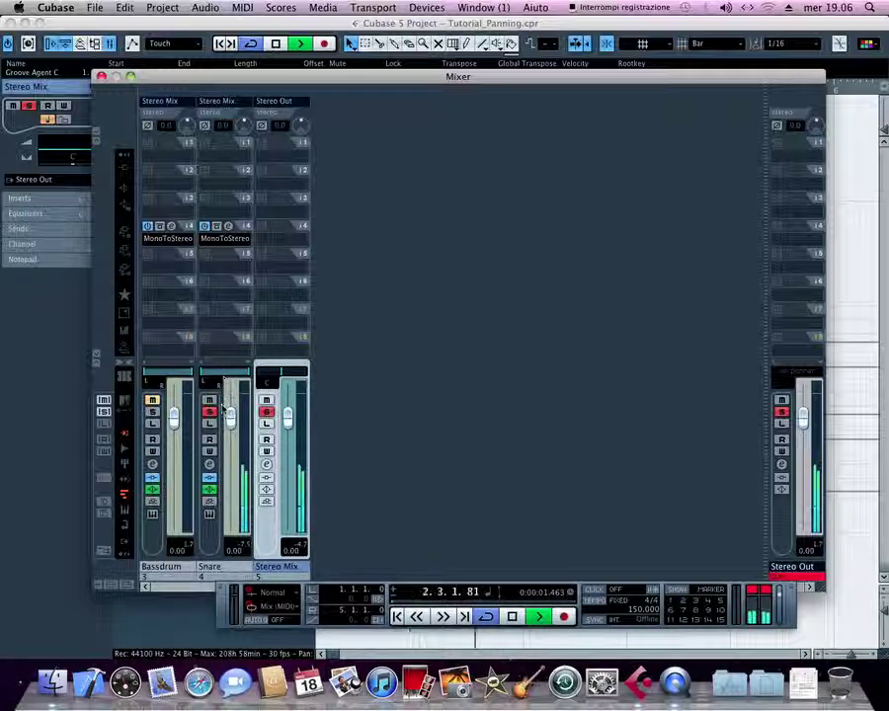
{"action": "left_click", "coordinate": [211, 411]}
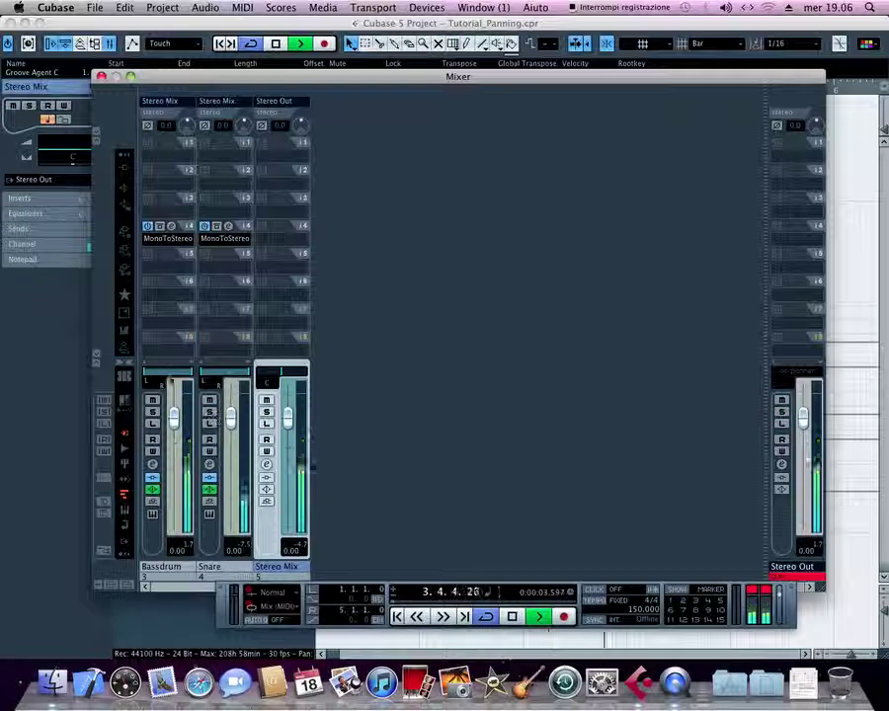
Narrow the Bassdrum's combined pan range to hard left and the Snare's to hard right.
{"action": "left_click_drag", "start_coordinate": [169, 374], "coordinate": [159, 373]}
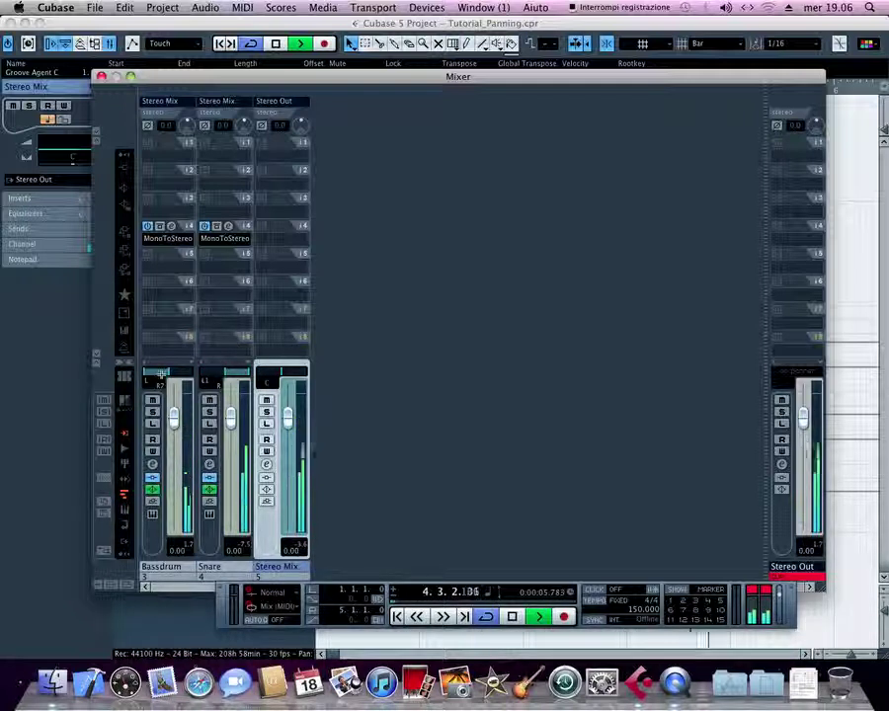
{"action": "left_click_drag", "start_coordinate": [162, 375], "coordinate": [159, 375]}
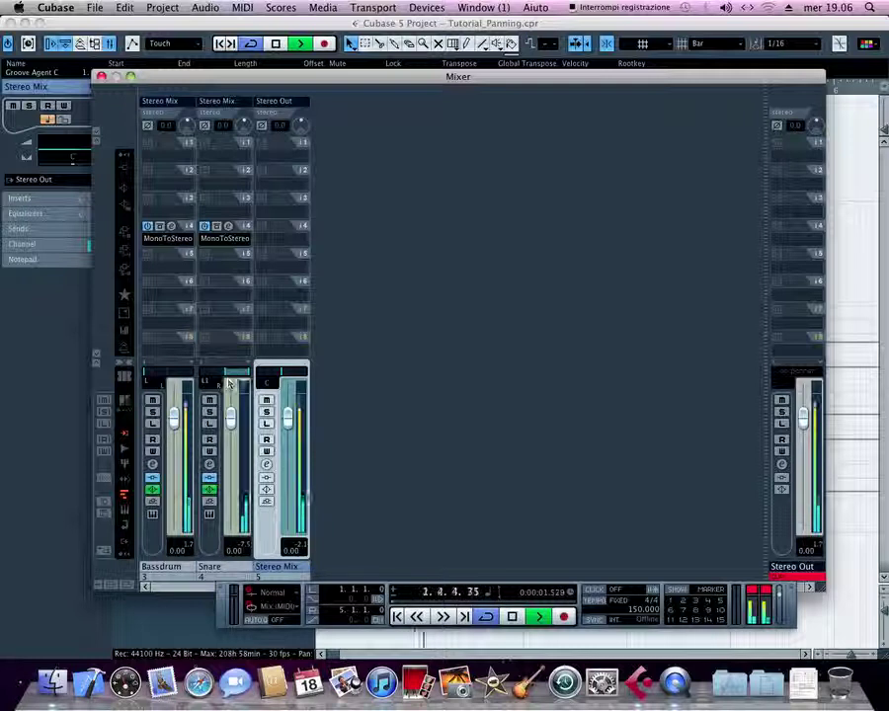
{"action": "left_click", "coordinate": [247, 342]}
{"action": "left_click_drag", "start_coordinate": [238, 373], "coordinate": [234, 395]}
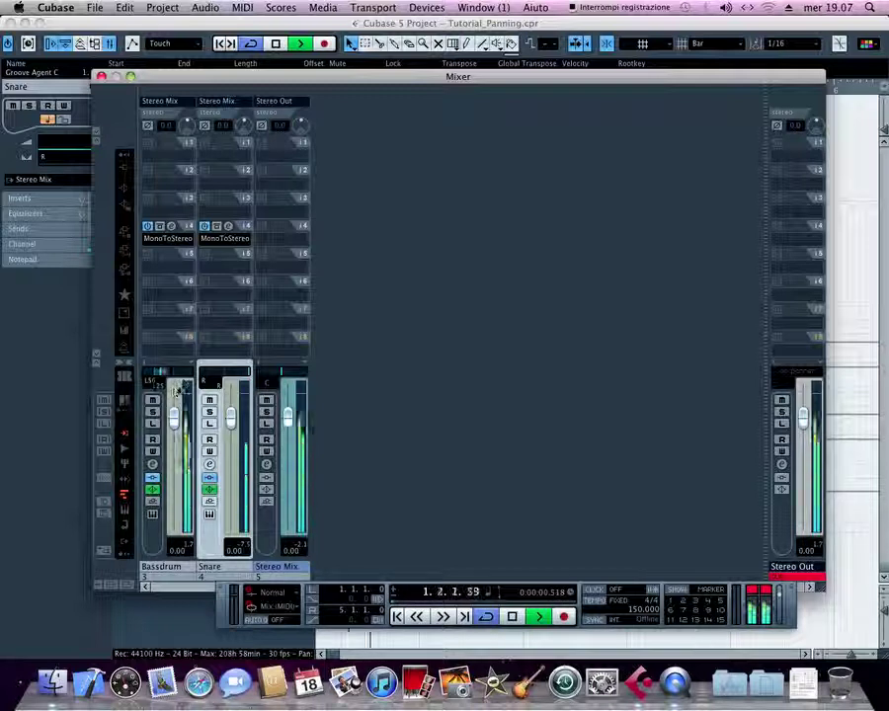
Set the Bassdrum's combined pan range to L30–R27 around the centre and widen the Snare's to L80–R77.
{"action": "left_click_drag", "start_coordinate": [175, 390], "coordinate": [176, 417]}
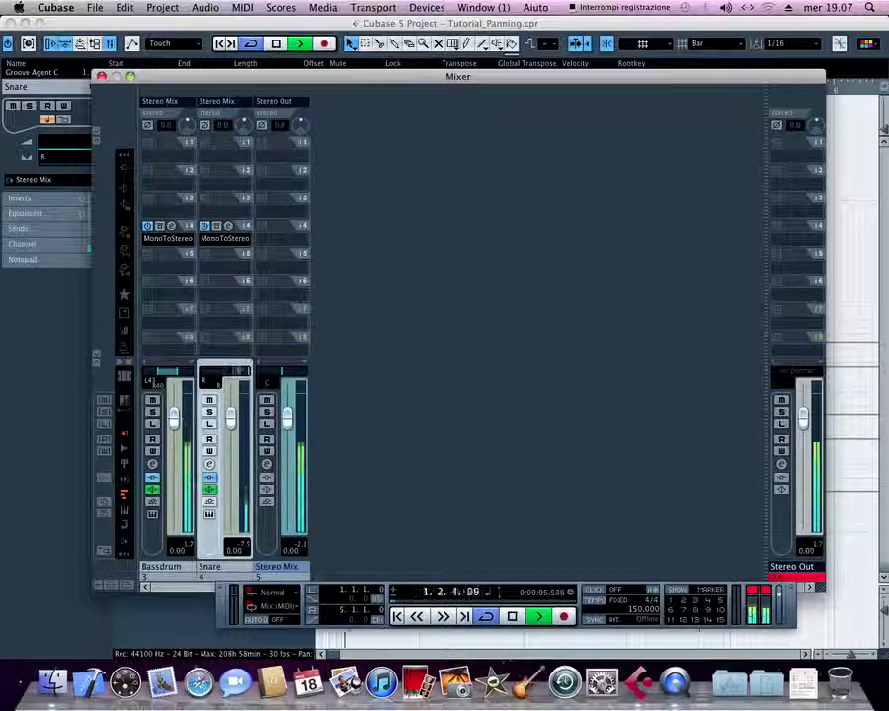
{"action": "left_click_drag", "start_coordinate": [245, 374], "coordinate": [223, 453]}
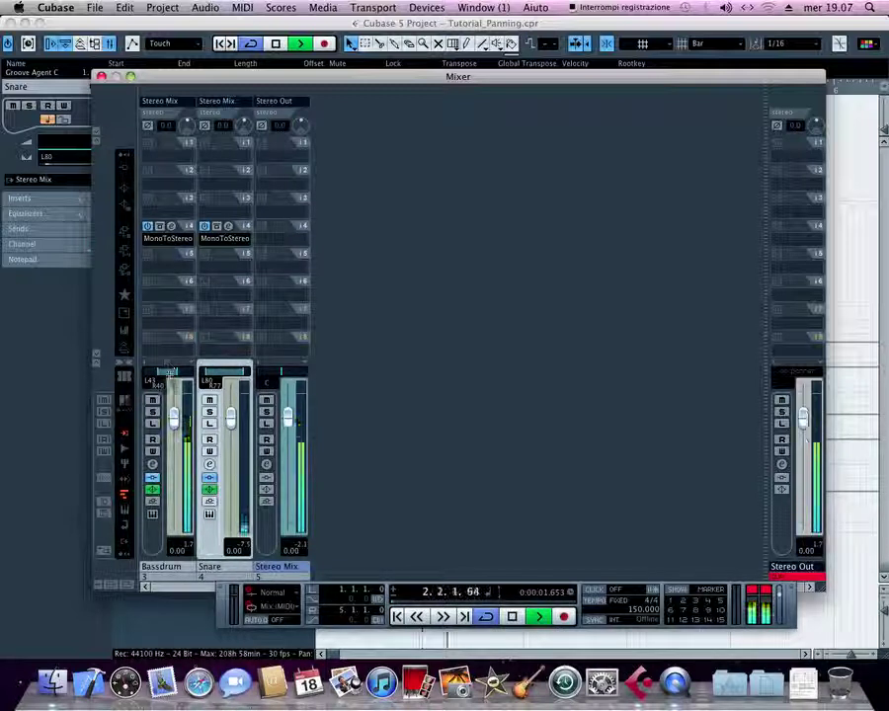
{"action": "left_click_drag", "start_coordinate": [169, 374], "coordinate": [169, 365]}
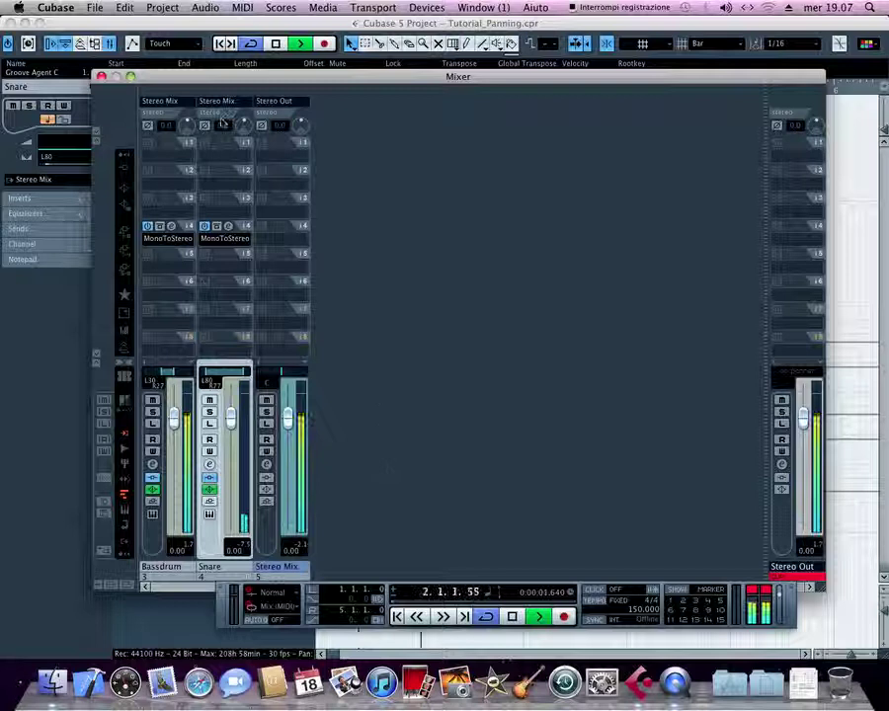
Close the mixer and stop playback.
{"action": "left_click", "coordinate": [101, 77]}
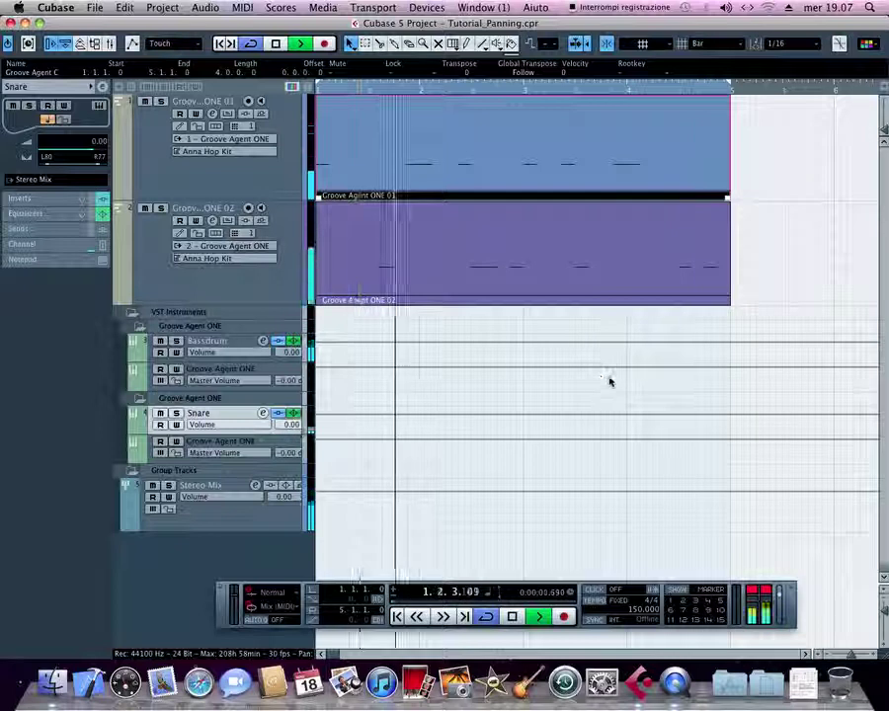
{"action": "key", "text": "space"}
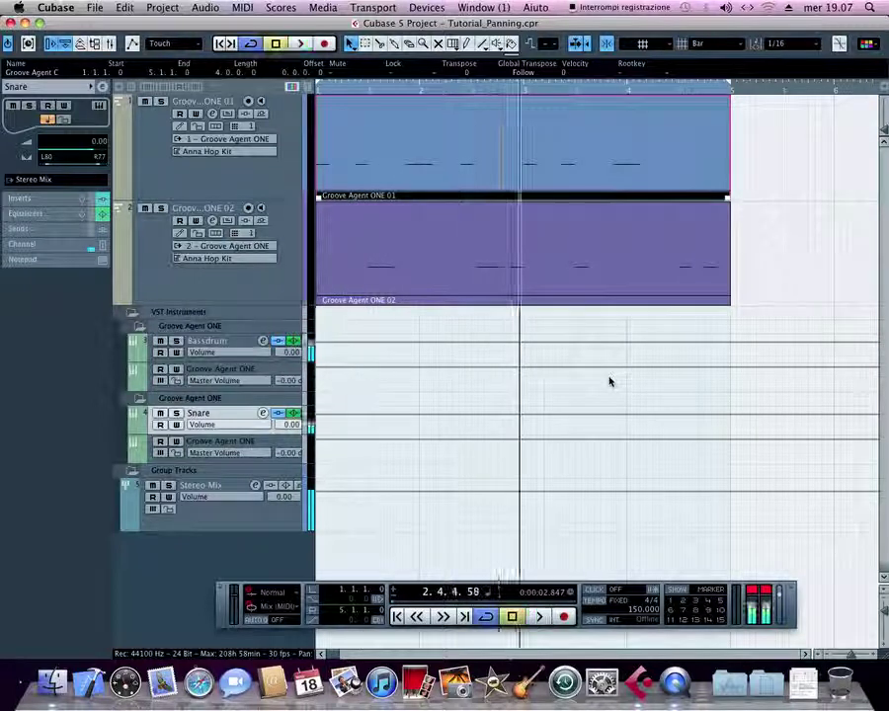